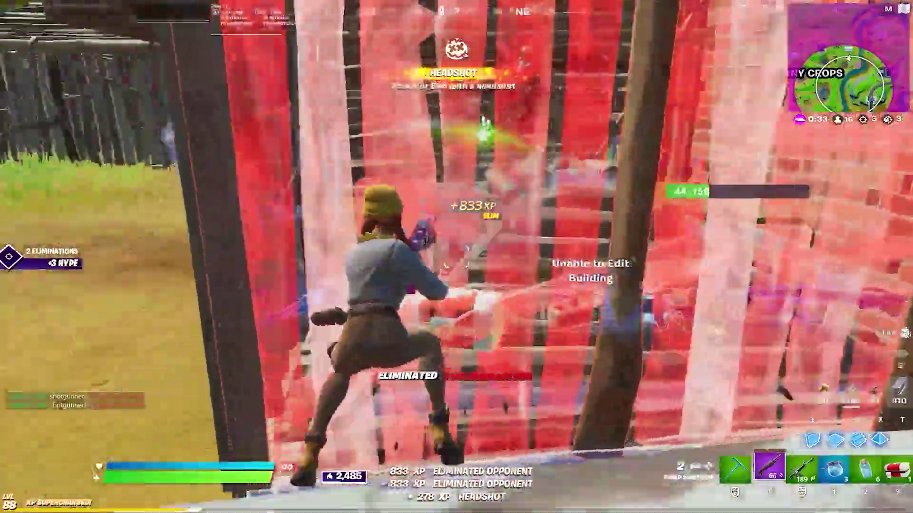
key("w")
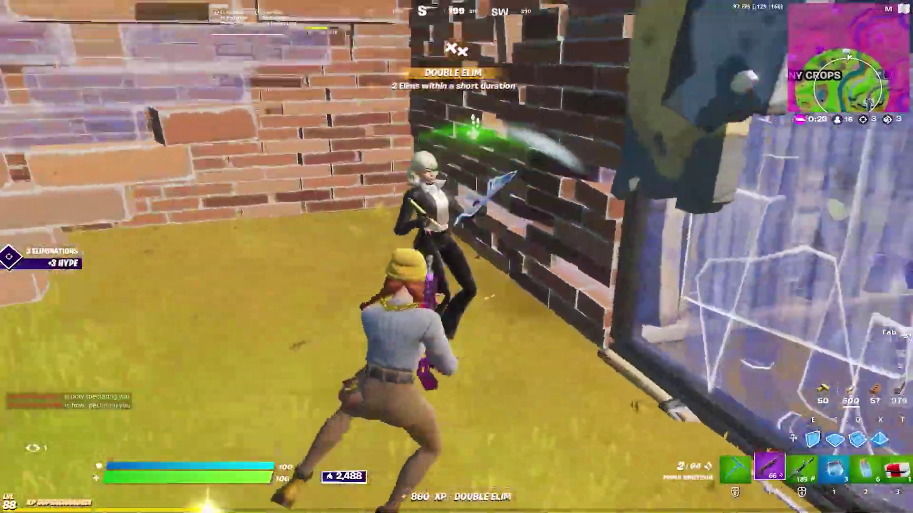
key("r")
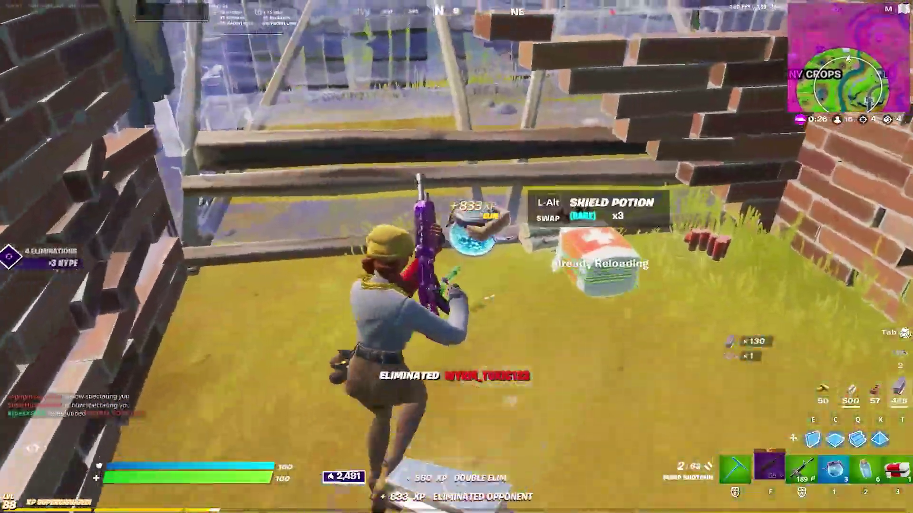
key("3")
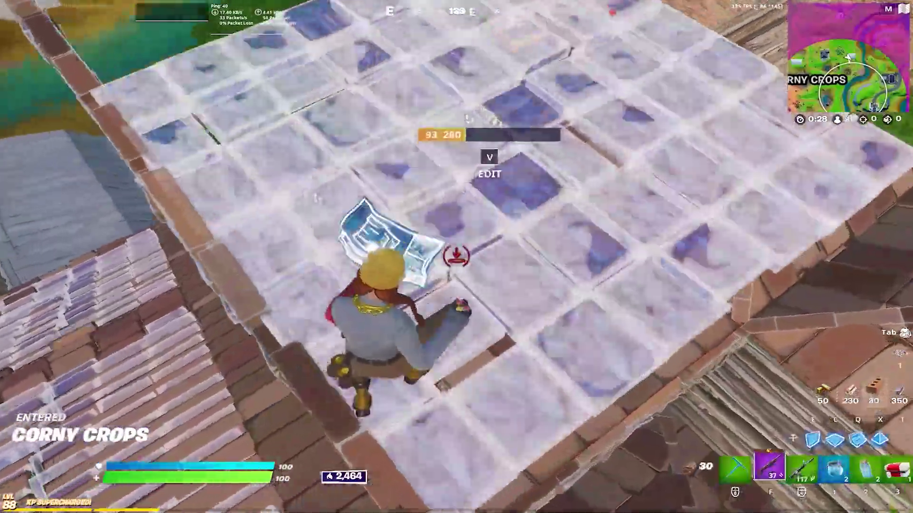
key("f")
key("space")
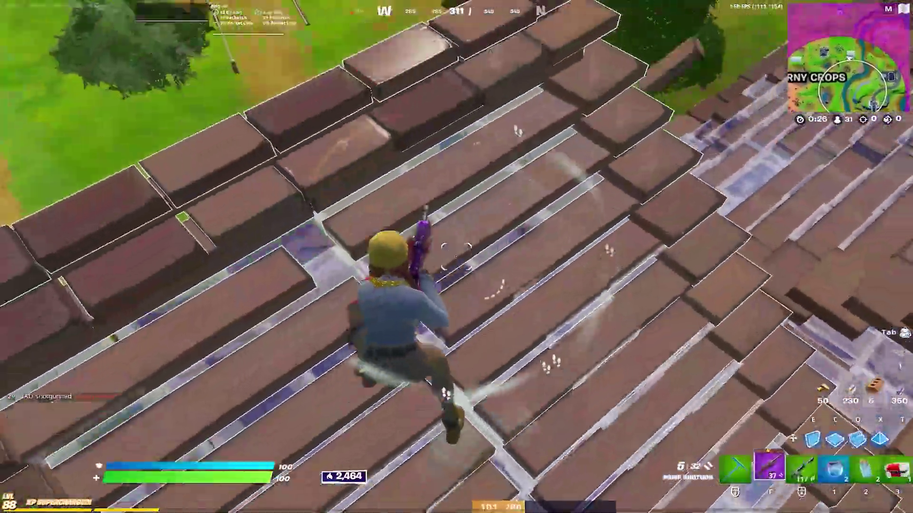
key("q")
key("e")
key("q")
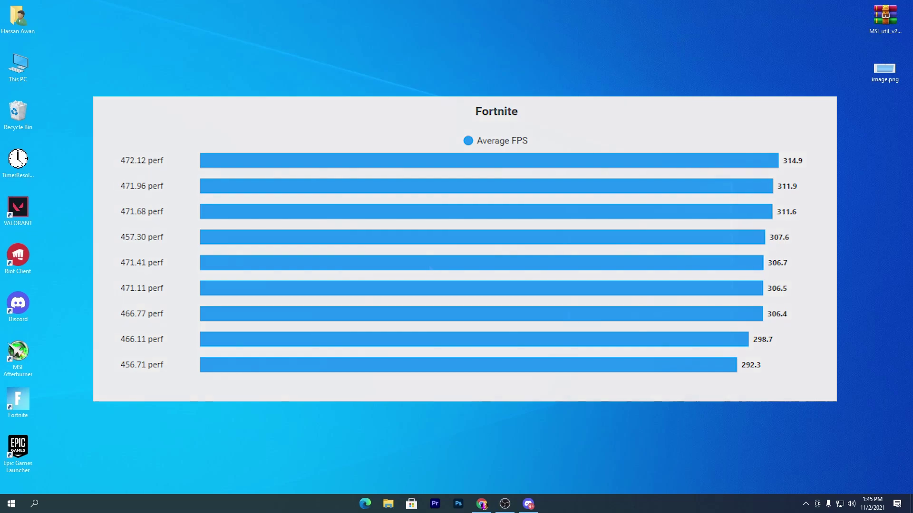
Open image.png from the desktop to view the Fortnite average FPS chart by driver version, and close it
double_click(885, 70)
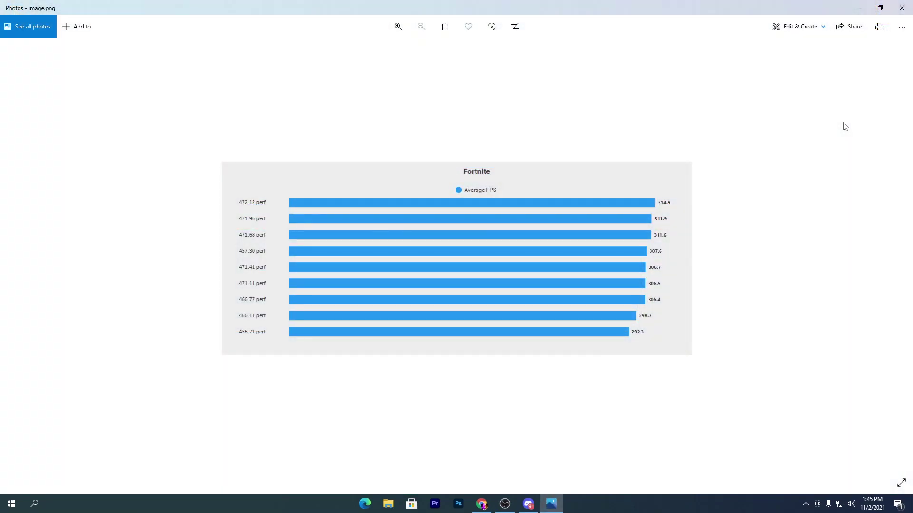
left_click(901, 8)
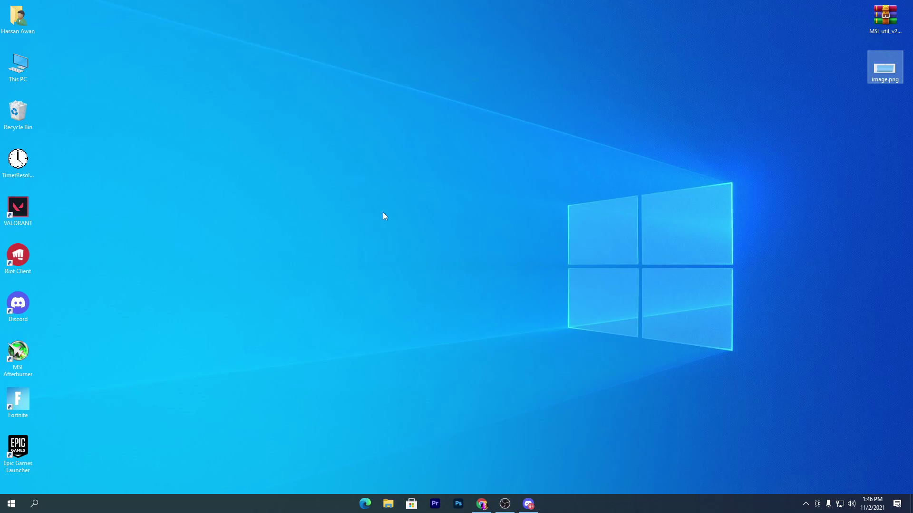
Switch to Chrome and bring up the manual driver search on NVIDIA's GeForce drivers page
mouse_move(489, 505)
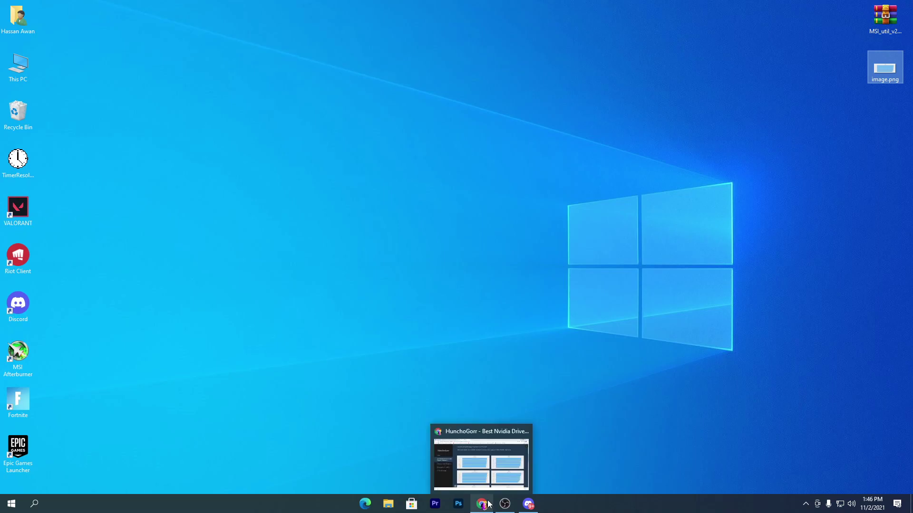
left_click(489, 505)
left_click(204, 6)
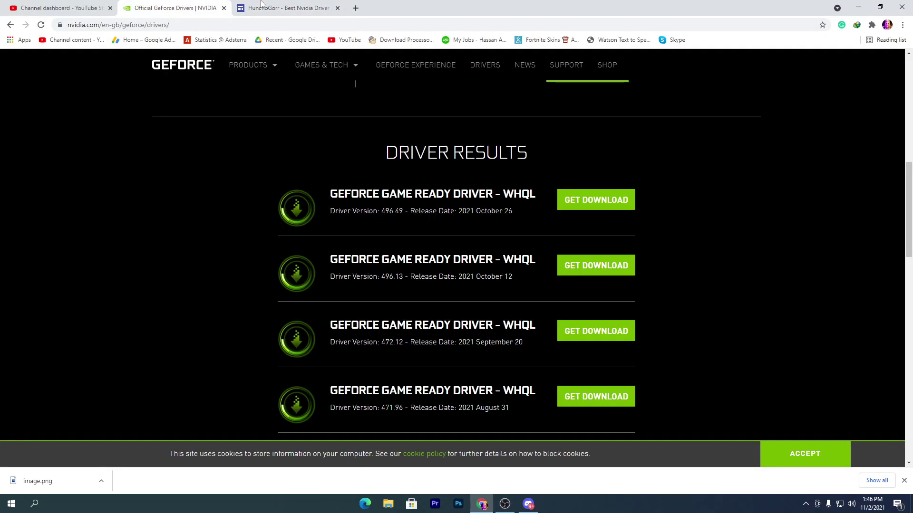
scroll(139, 208, "up", 10)
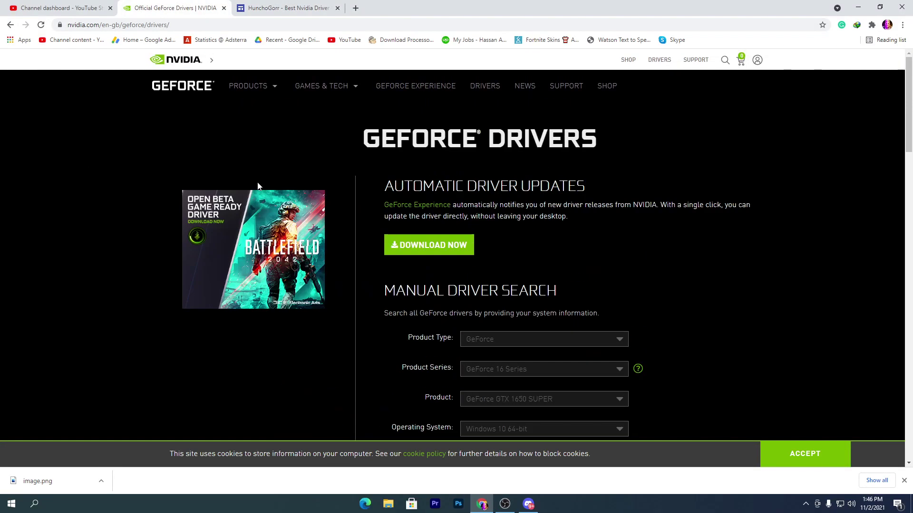
scroll(420, 224, "down", 3)
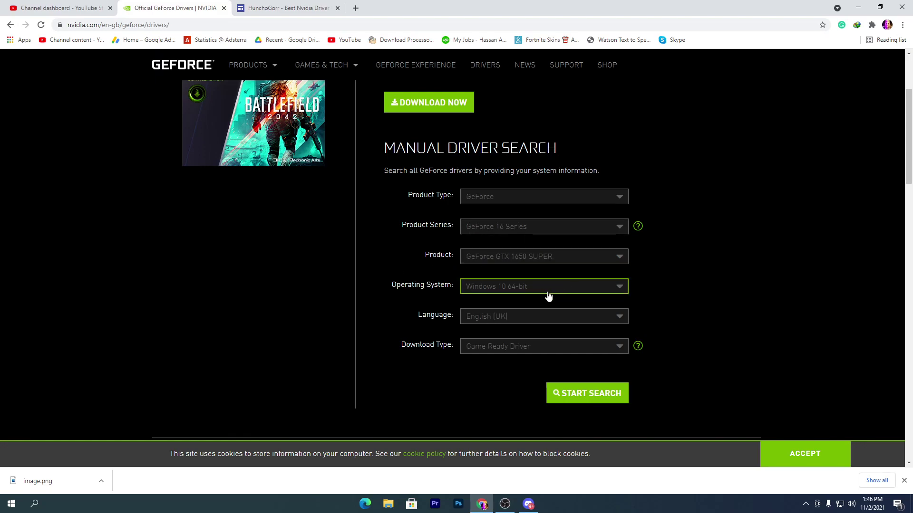
Choose Game Ready Driver as the download type and search for matching GeForce drivers
left_click(521, 353)
left_click(491, 376)
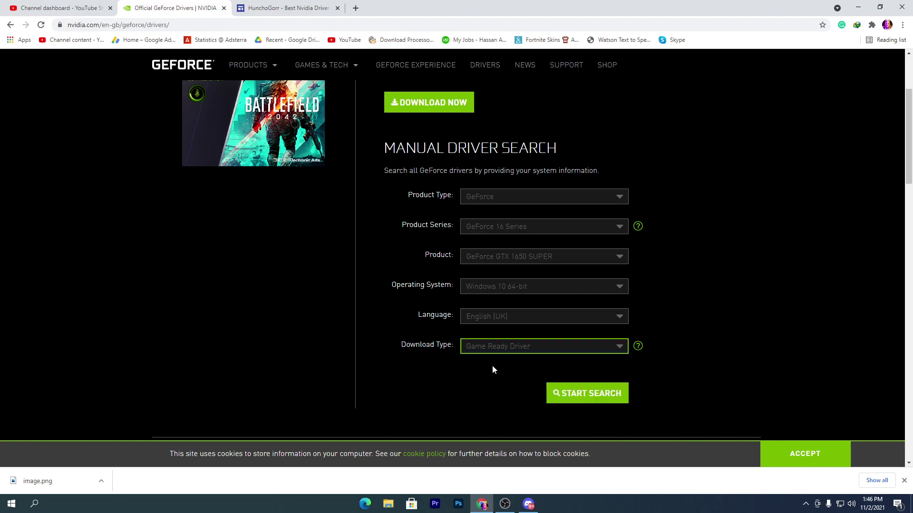
left_click(588, 391)
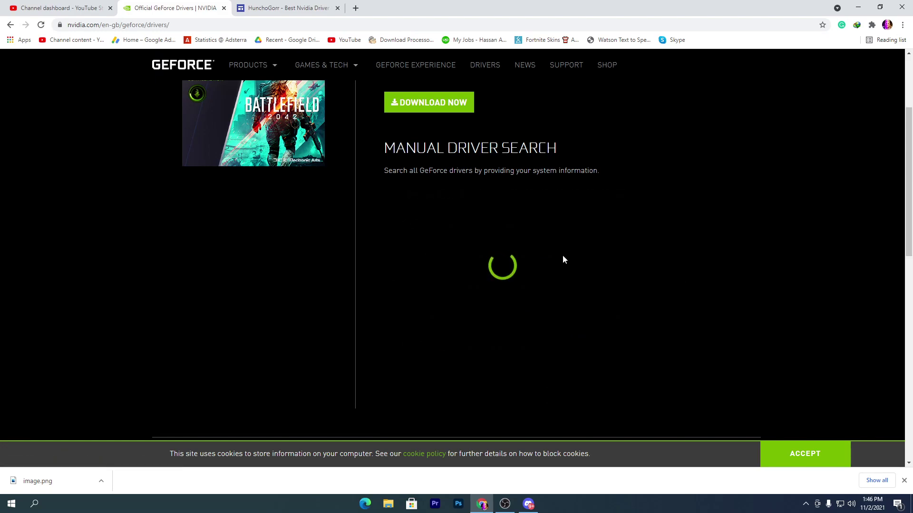
Look through the driver results for Game Ready Driver version 472.12, and minimize the browser
scroll(563, 259, "down", 4)
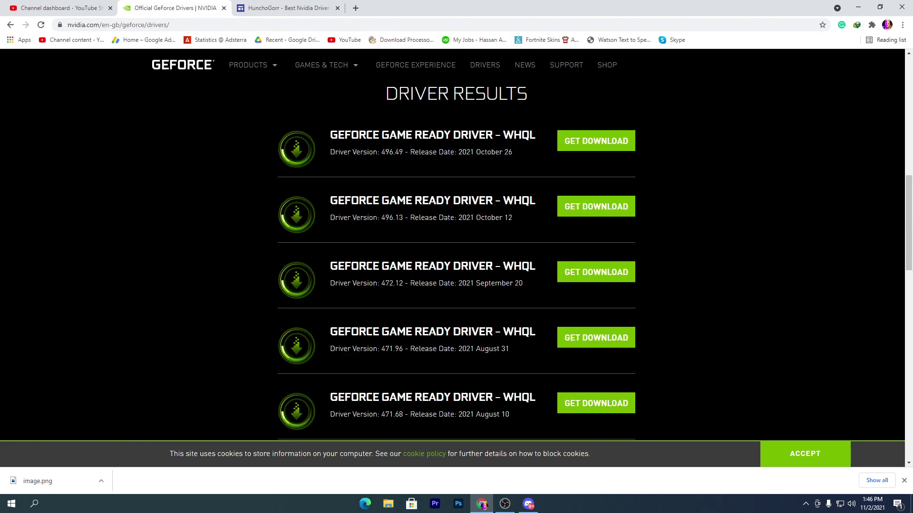
scroll(348, 156, "up", 3)
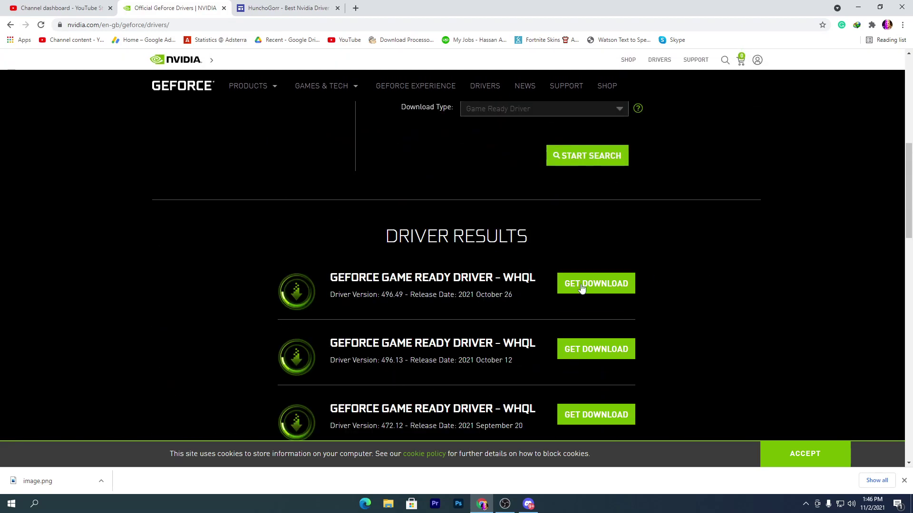
scroll(535, 301, "down", 4)
scroll(510, 315, "up", 2)
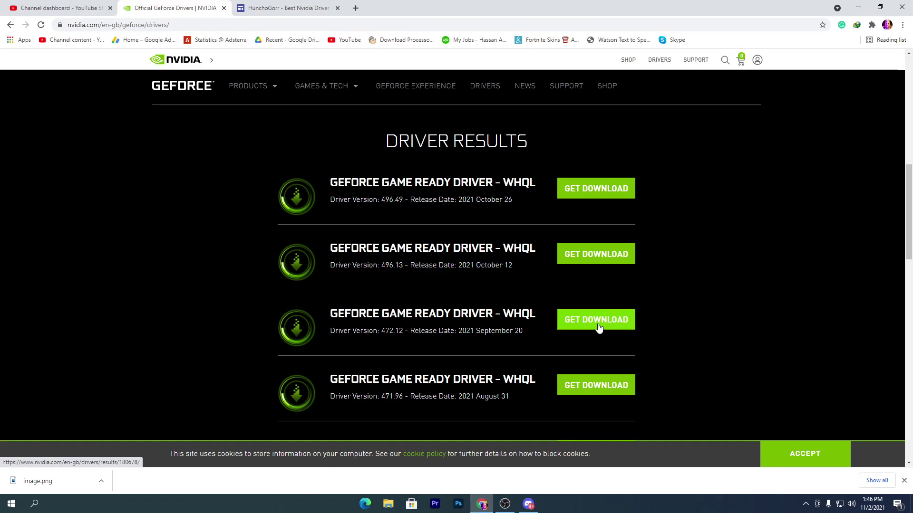
left_click(859, 7)
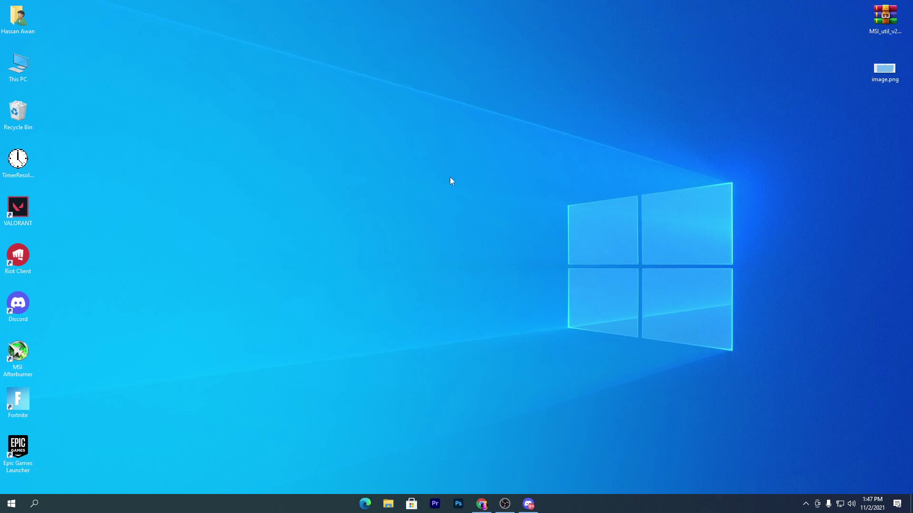
Open NVIDIA Control Panel from the desktop and go to the program-specific settings under Manage 3D settings
right_click(419, 112)
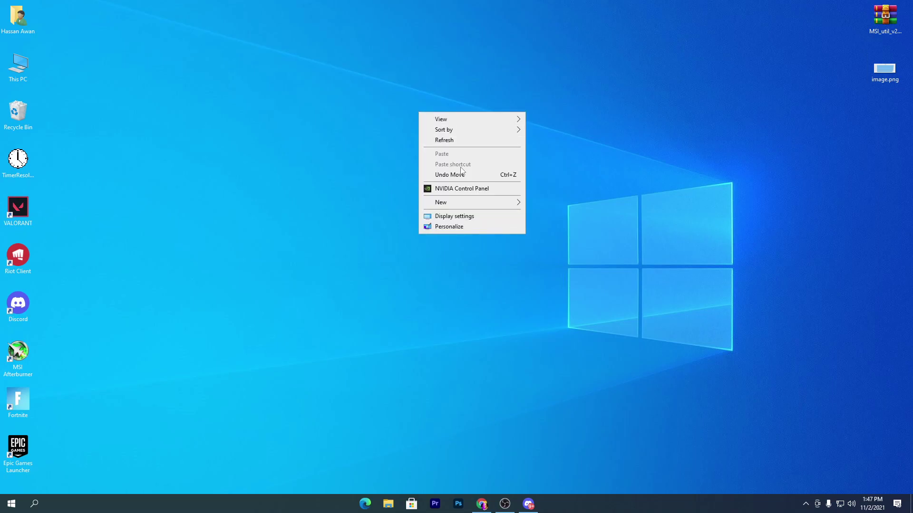
left_click(478, 189)
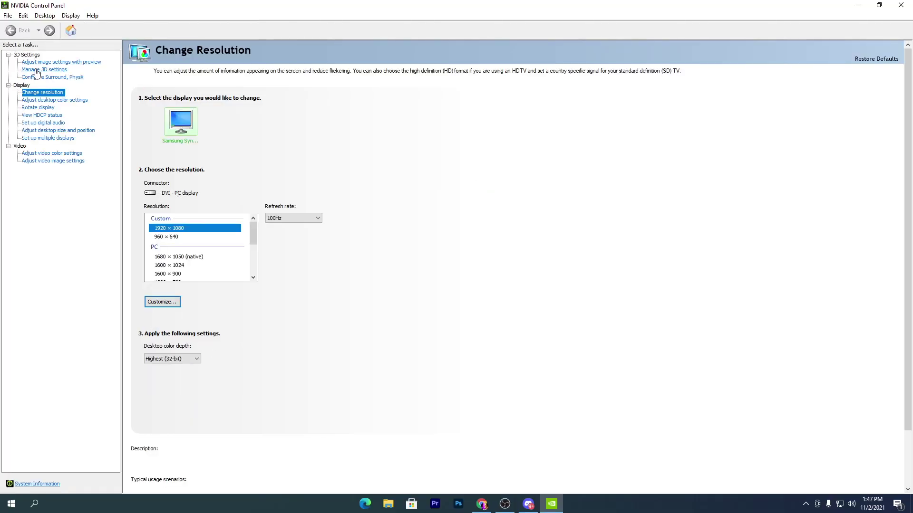
left_click(40, 71)
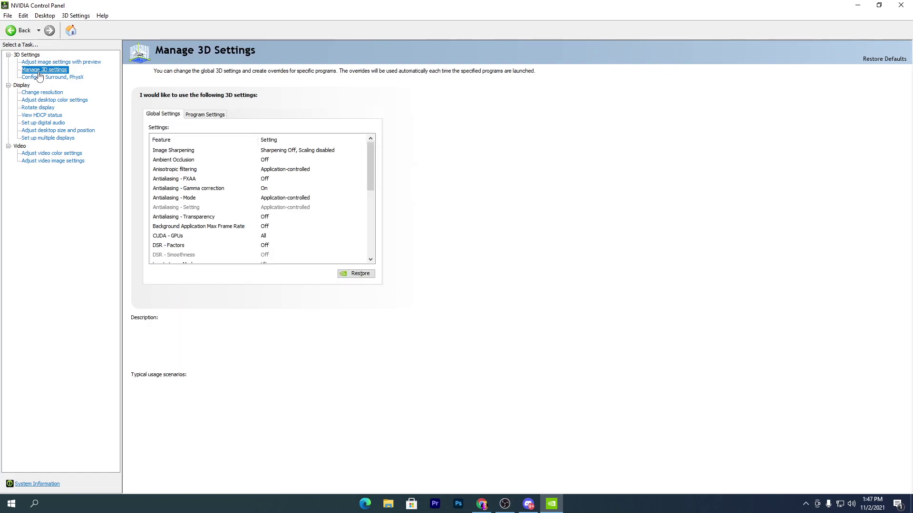
left_click(211, 115)
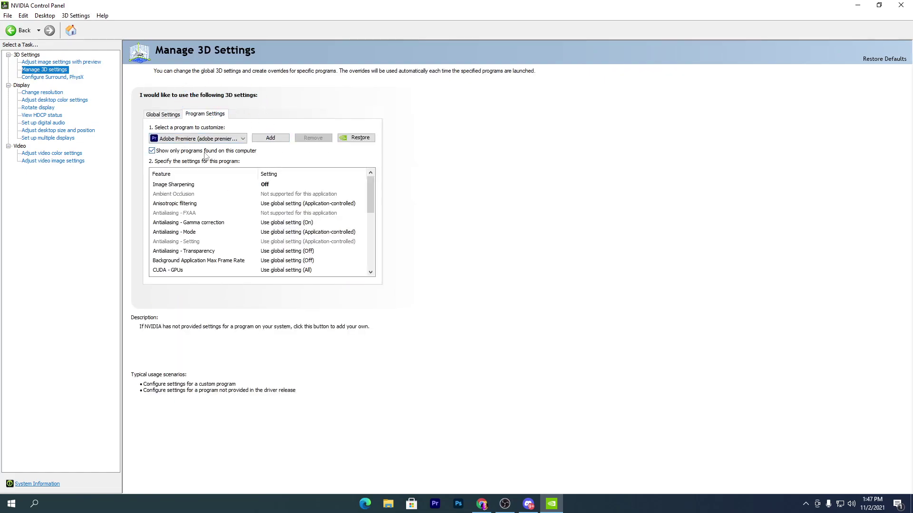
Add Fortnite to the list of programs with customized 3D settings
left_click(243, 138)
left_click(243, 139)
left_click(270, 138)
scroll(404, 233, "down", 4)
scroll(405, 233, "down", 3)
left_click(382, 238)
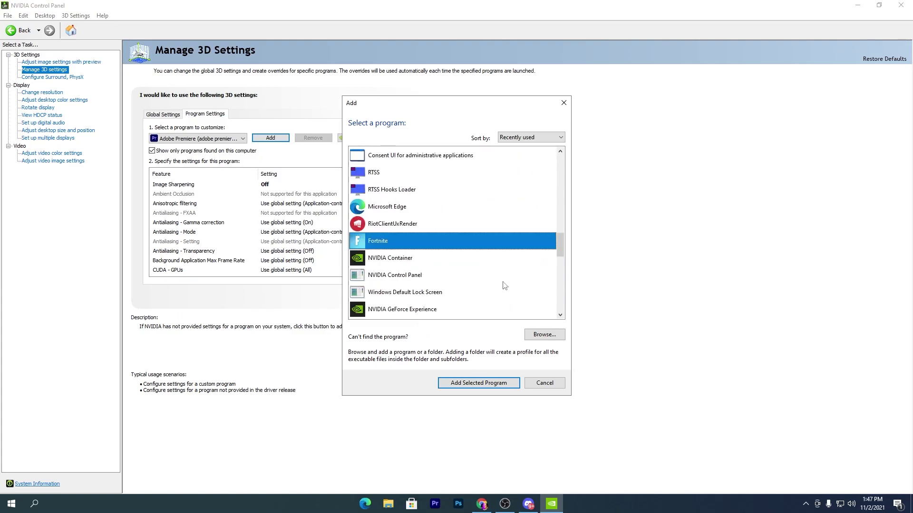
left_click(468, 383)
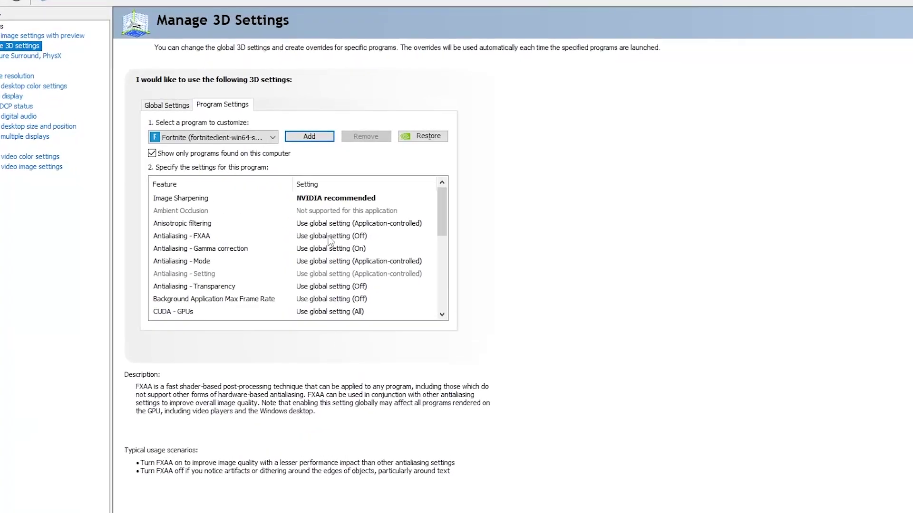
Set Low Latency Mode to Ultra for Fortnite
scroll(302, 252, "down", 5)
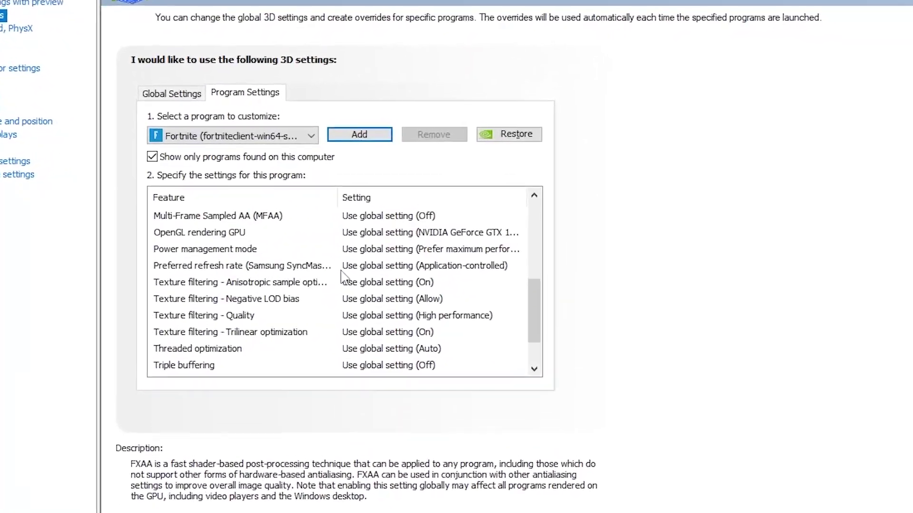
scroll(368, 316, "up", 1)
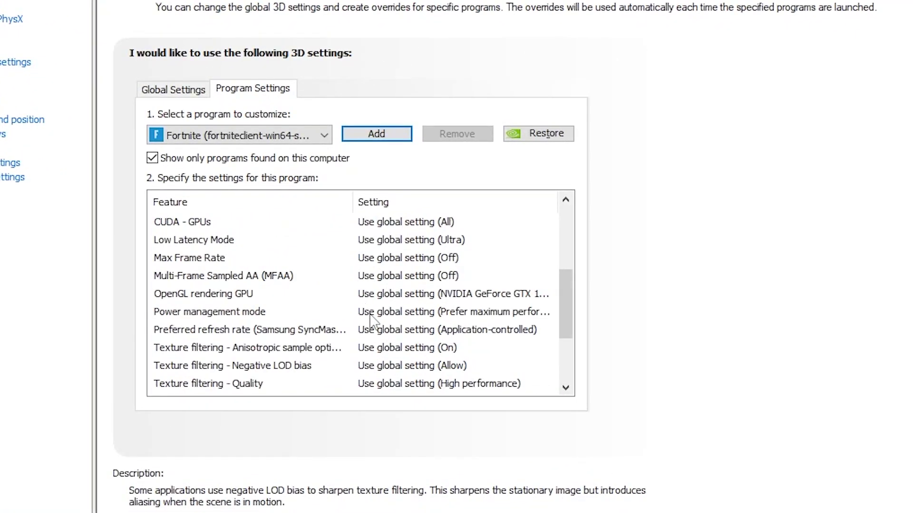
left_click(386, 241)
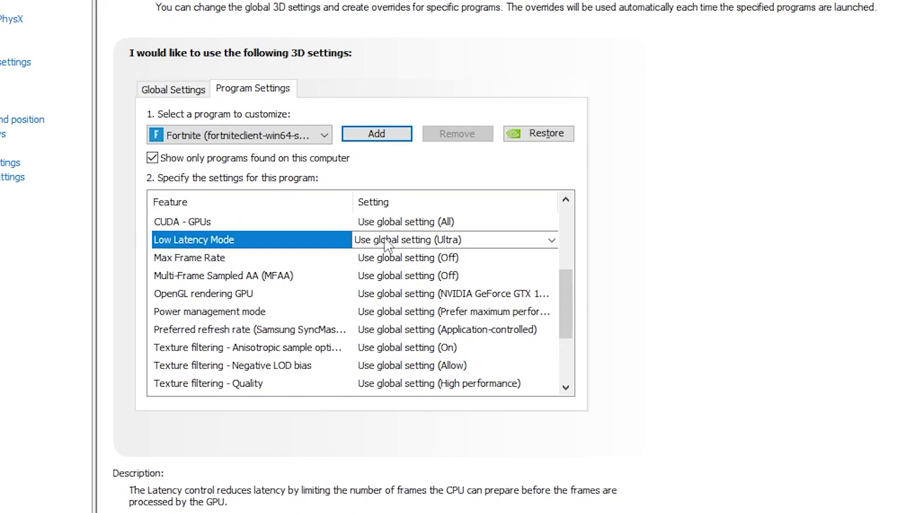
left_click(387, 244)
left_click(393, 299)
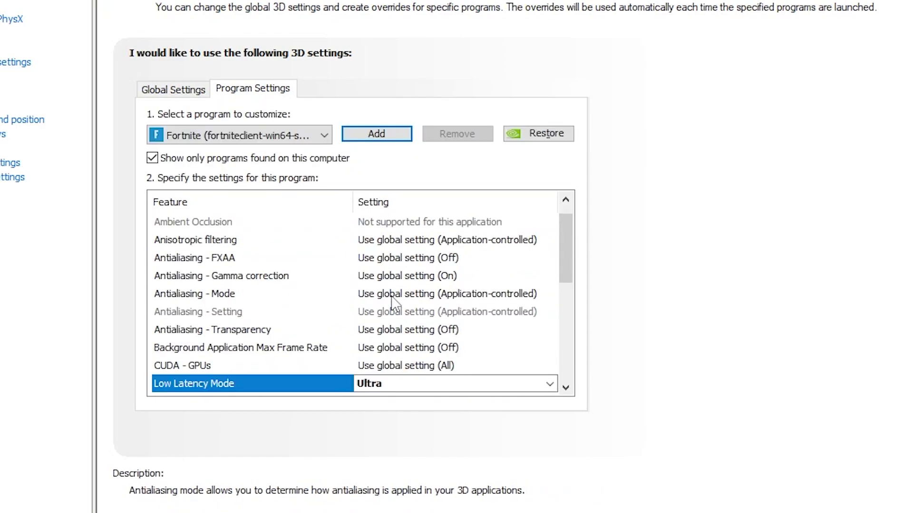
Set Fortnite's OpenGL rendering GPU to NVIDIA GeForce GTX 1650 SUPER
left_click_drag(558, 255, 564, 303)
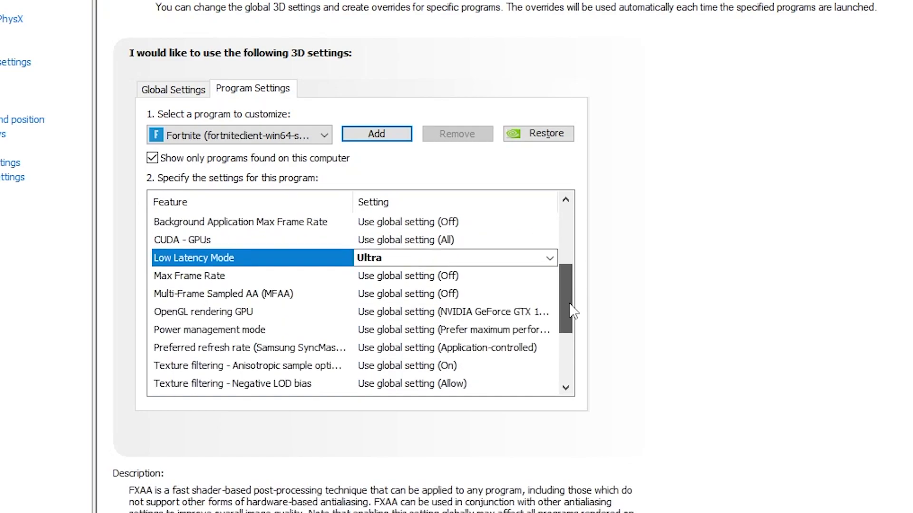
left_click(399, 313)
left_click(435, 357)
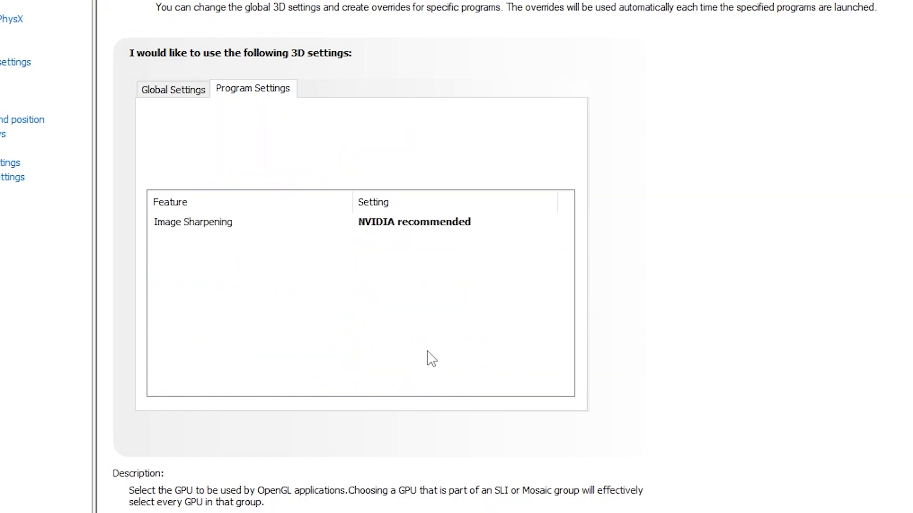
Set Fortnite's power management mode to Prefer maximum performance
left_click_drag(567, 281, 569, 328)
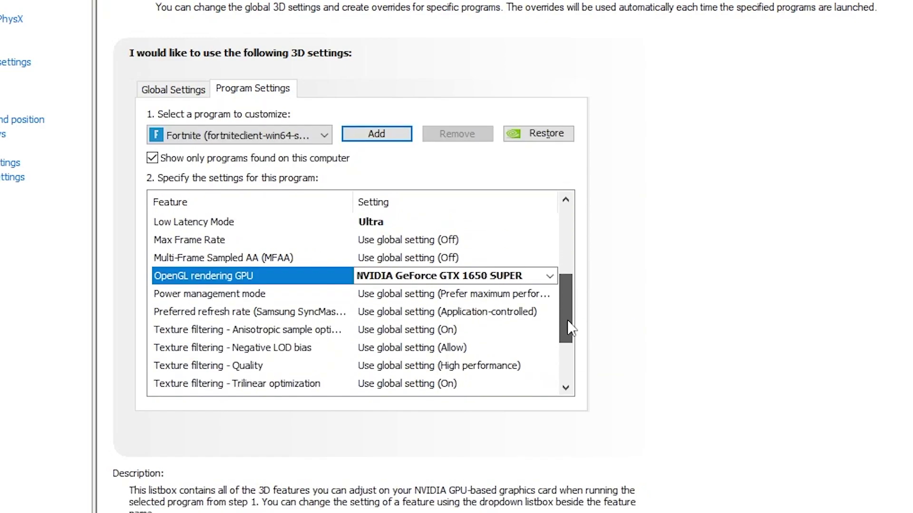
left_click(404, 311)
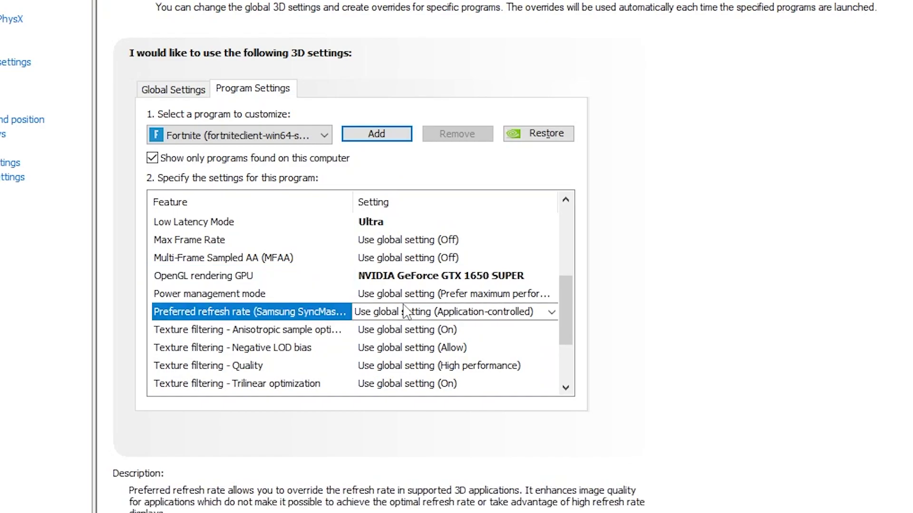
left_click(426, 294)
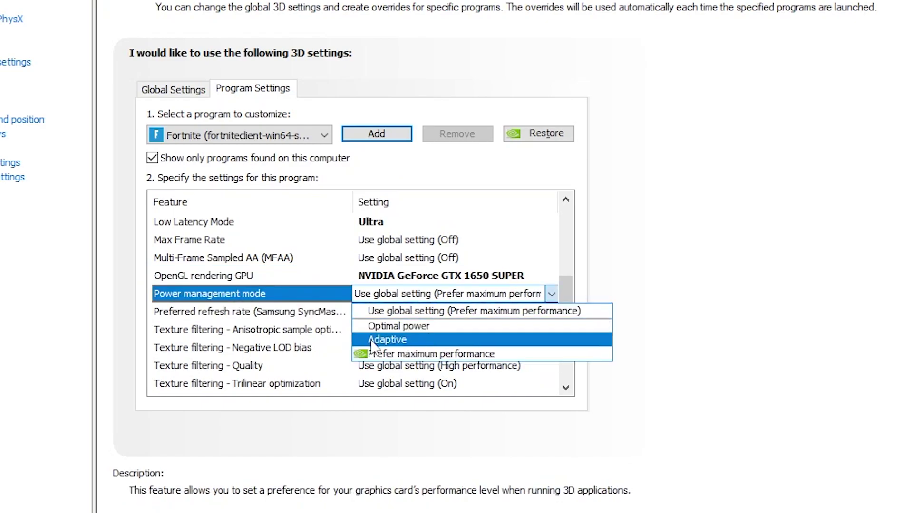
left_click(380, 354)
Turn threaded optimization On for Fortnite
scroll(572, 285, "down", 2)
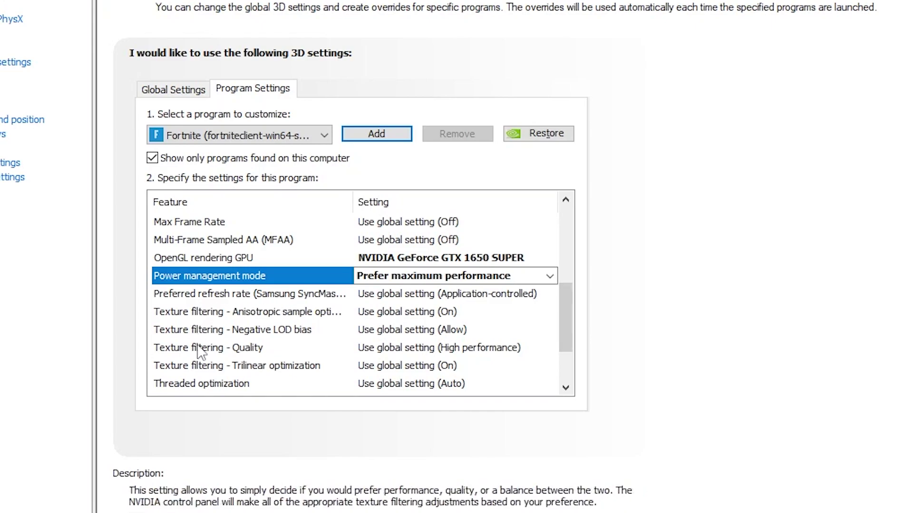
left_click(403, 385)
left_click(404, 386)
left_click(388, 439)
left_click(387, 438)
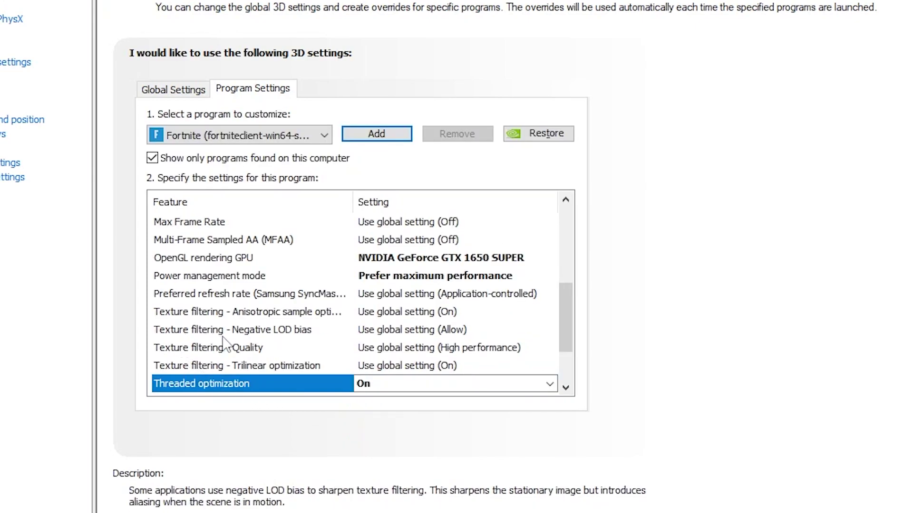
Set Texture filtering - Quality to High performance for Fortnite
left_click(367, 348)
left_click(375, 350)
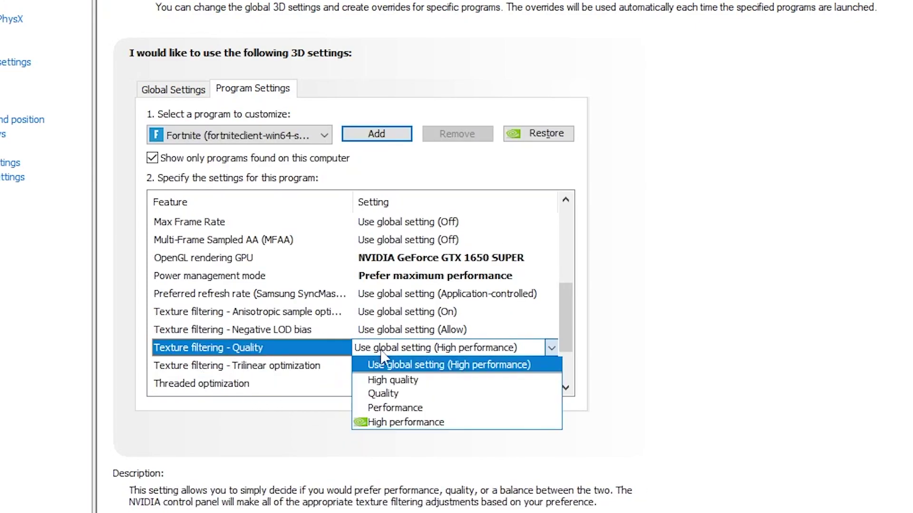
left_click(403, 422)
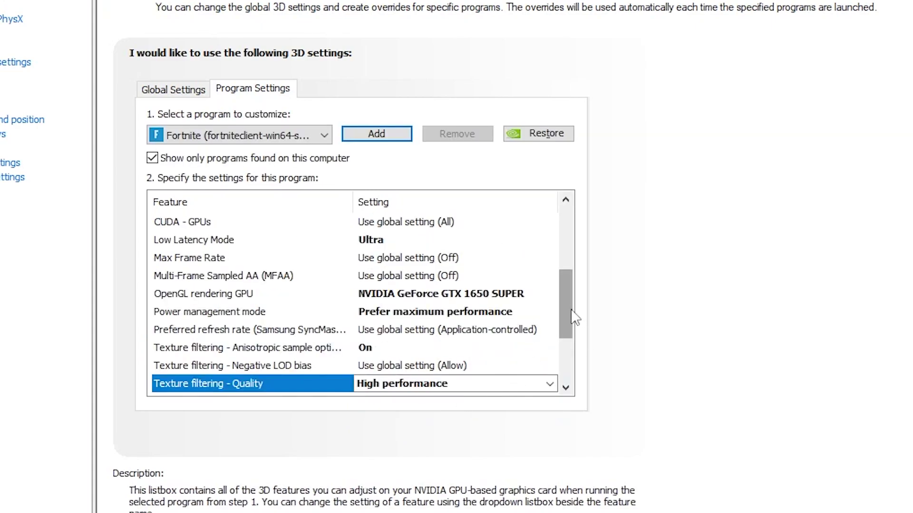
Set Virtual Reality pre-rendered frames to 1 for Fortnite, then apply the 3D settings and close the control panel
left_click_drag(571, 309, 576, 370)
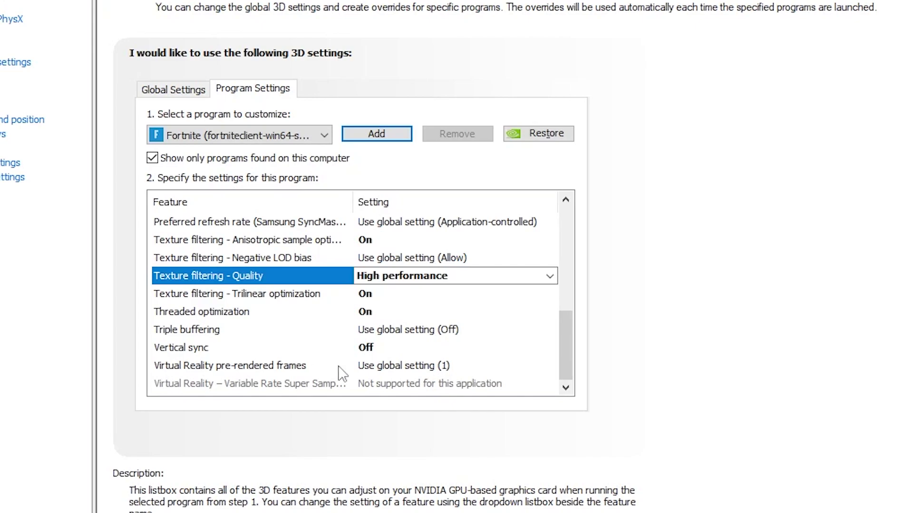
left_click(384, 367)
left_click(388, 367)
left_click(420, 409)
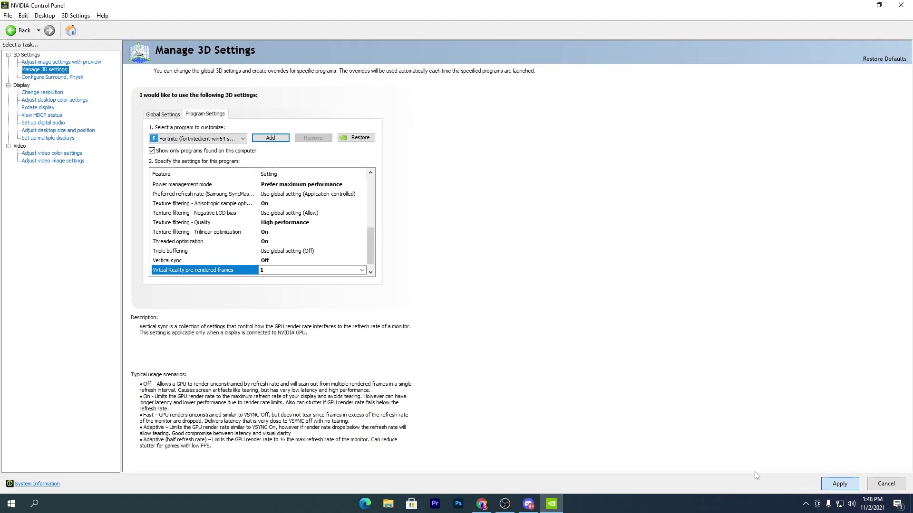
key("Return")
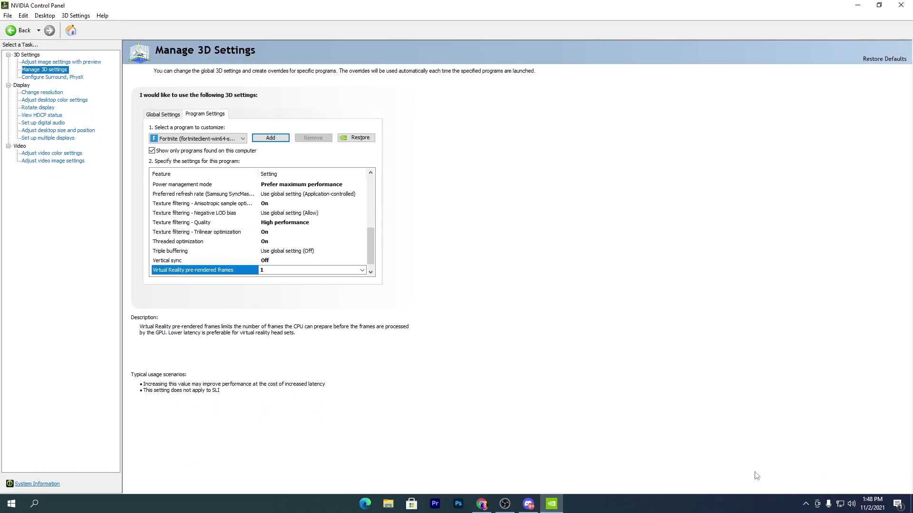
left_click(902, 5)
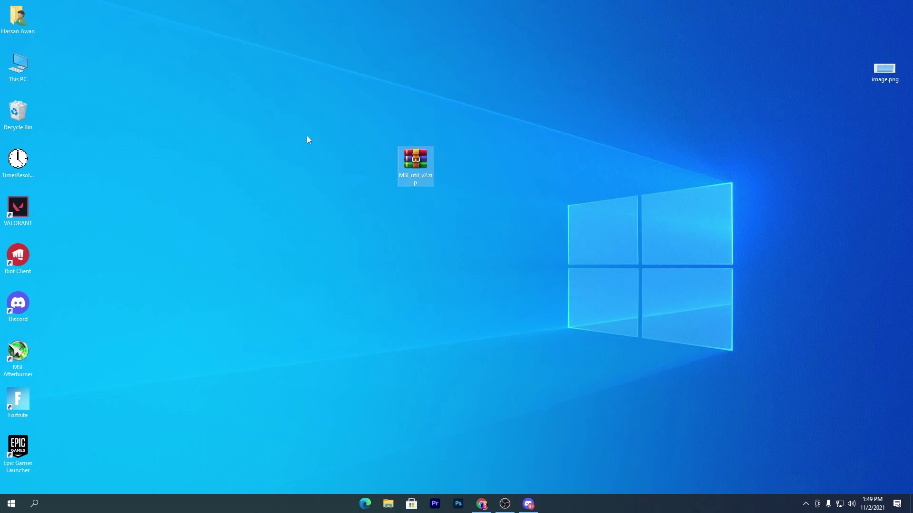
Extract MSI_util_v2.exe from the MSI_util_v2.zip archive onto the desktop and close the archive
double_click(411, 164)
left_click_drag(184, 186, 557, 161)
left_click(707, 97)
Run MSI_util_v2.exe as administrator and move its window toward the middle of the desktop
right_click(557, 161)
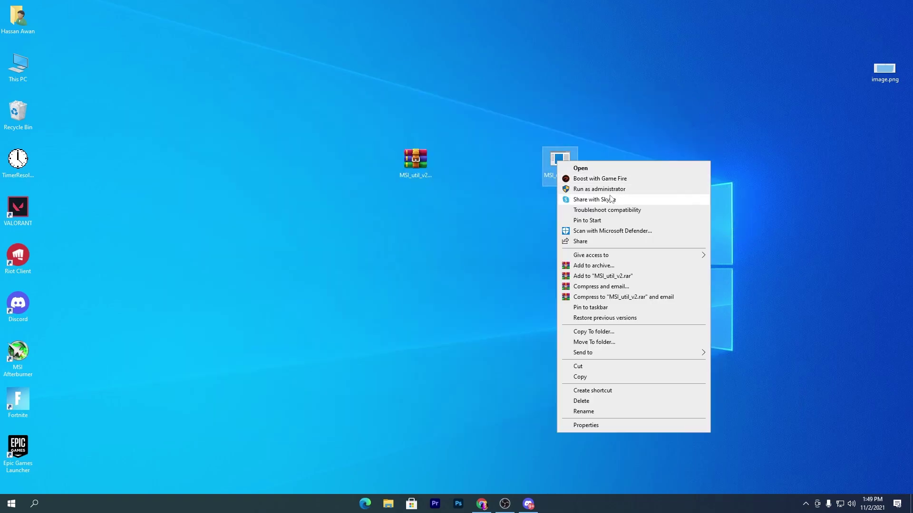
left_click(604, 195)
left_click(427, 324)
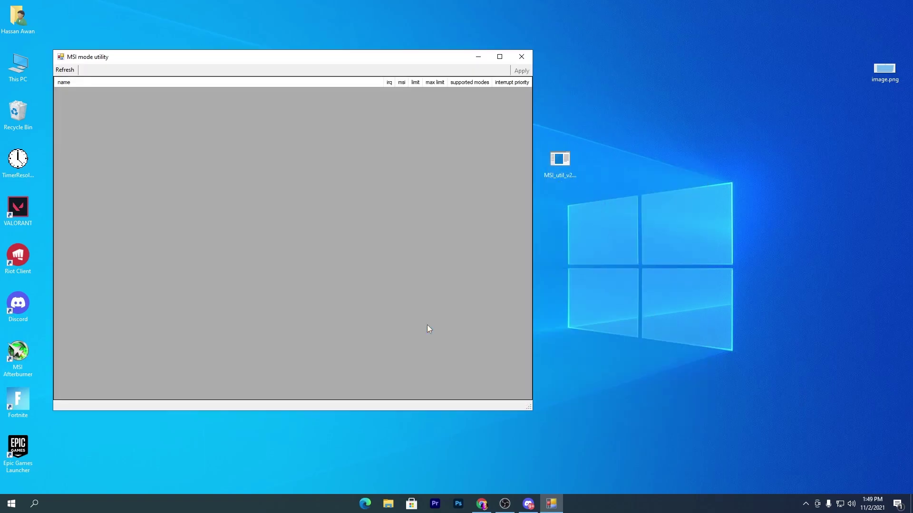
left_click_drag(172, 62, 347, 60)
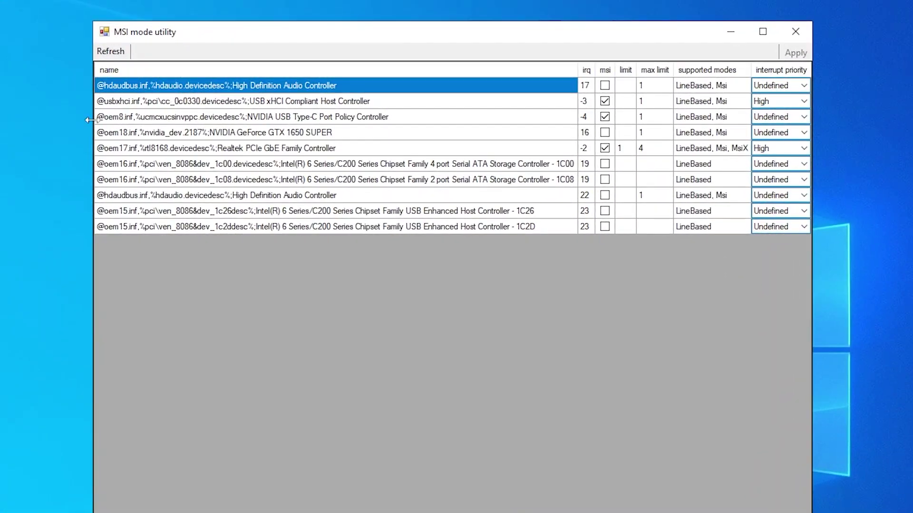
Refresh the device list and enable MSI mode for the NVIDIA GeForce GTX 1650 SUPER
left_click(106, 51)
left_click(315, 137)
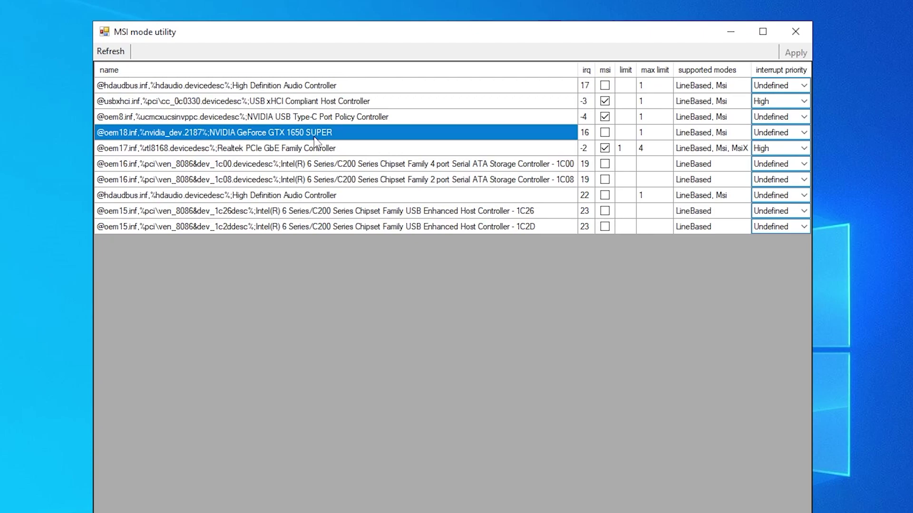
left_click(605, 134)
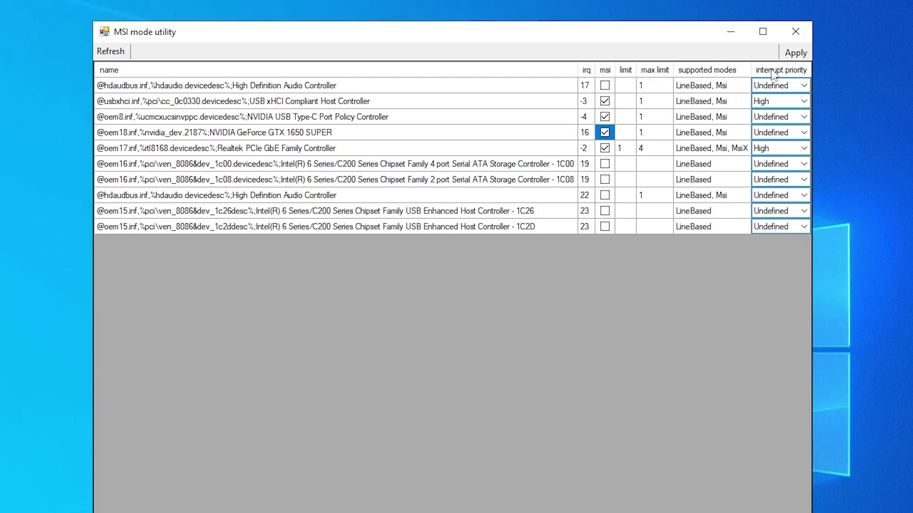
Set the GTX 1650 SUPER's interrupt priority to High, apply the changes and close the utility
left_click(800, 133)
left_click(802, 133)
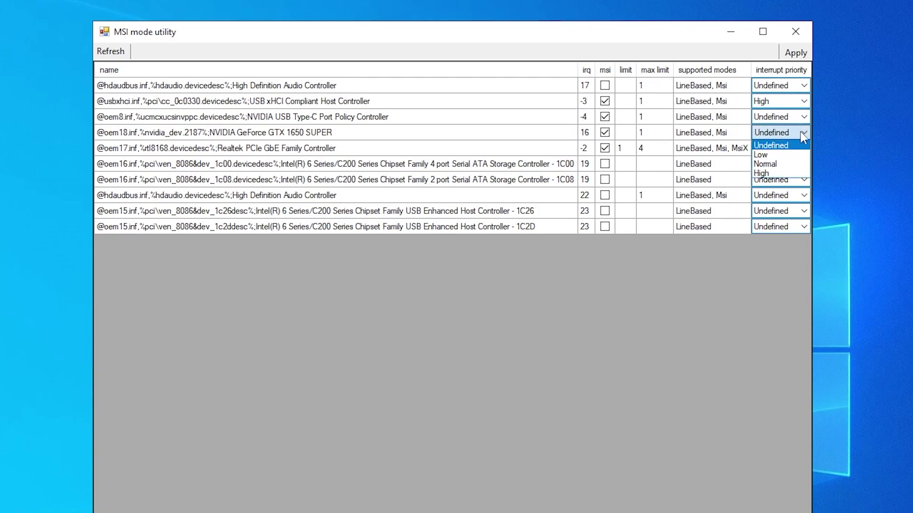
left_click(782, 174)
left_click(800, 55)
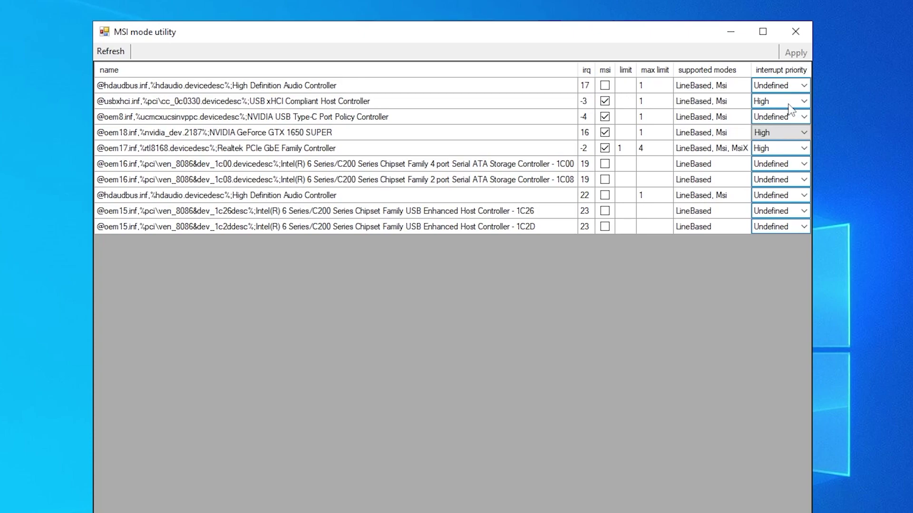
left_click(795, 32)
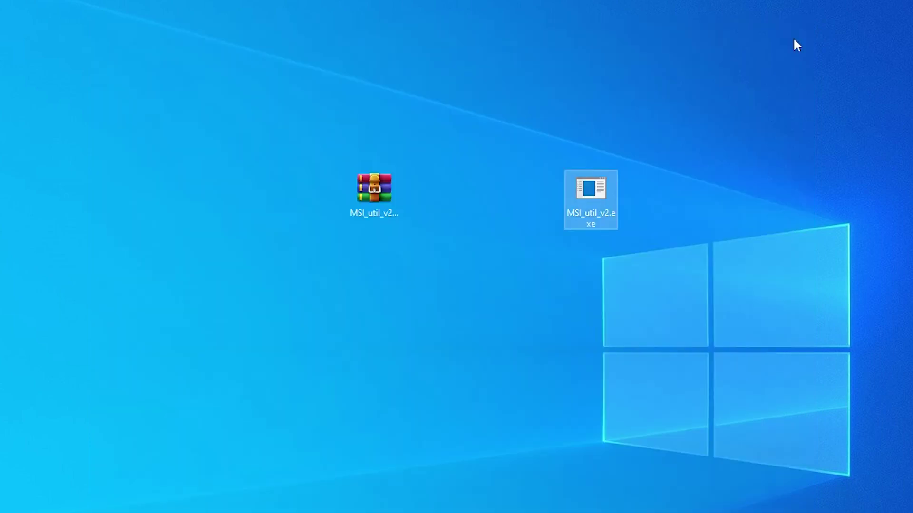